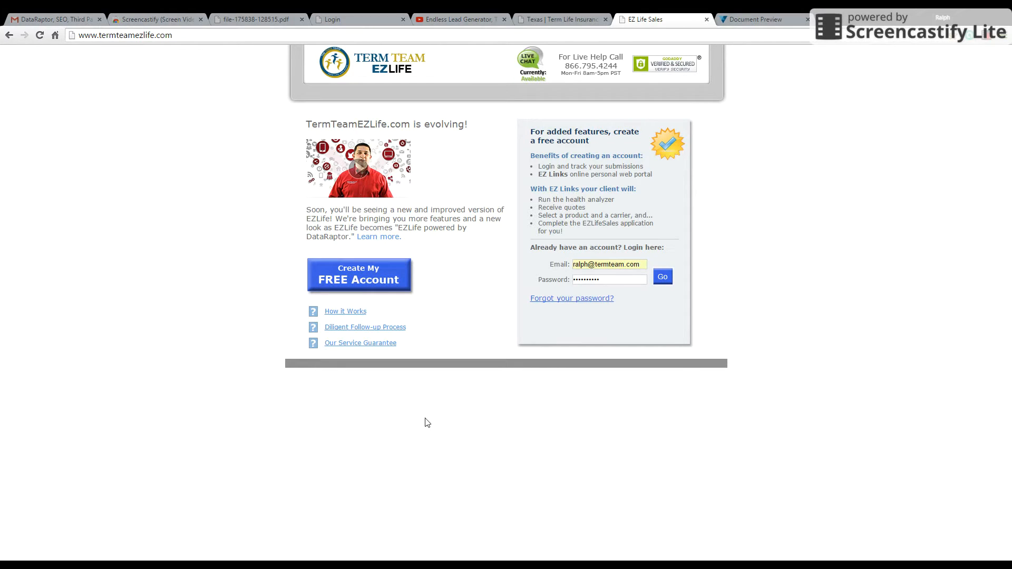
# Step: Log in to the agent account with the prefilled credentials and begin a new quote
pyautogui.click(666, 283)
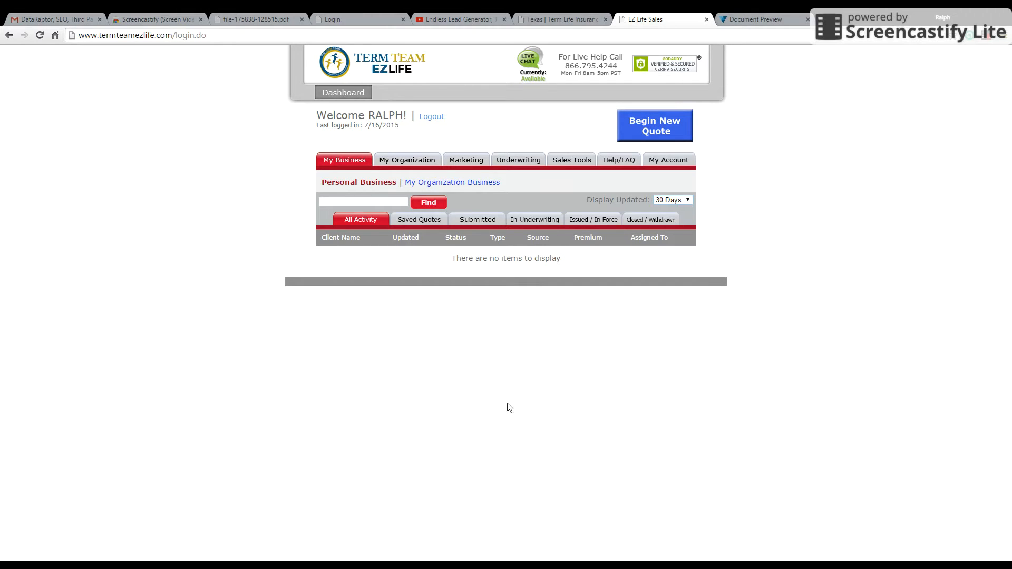
pyautogui.click(655, 130)
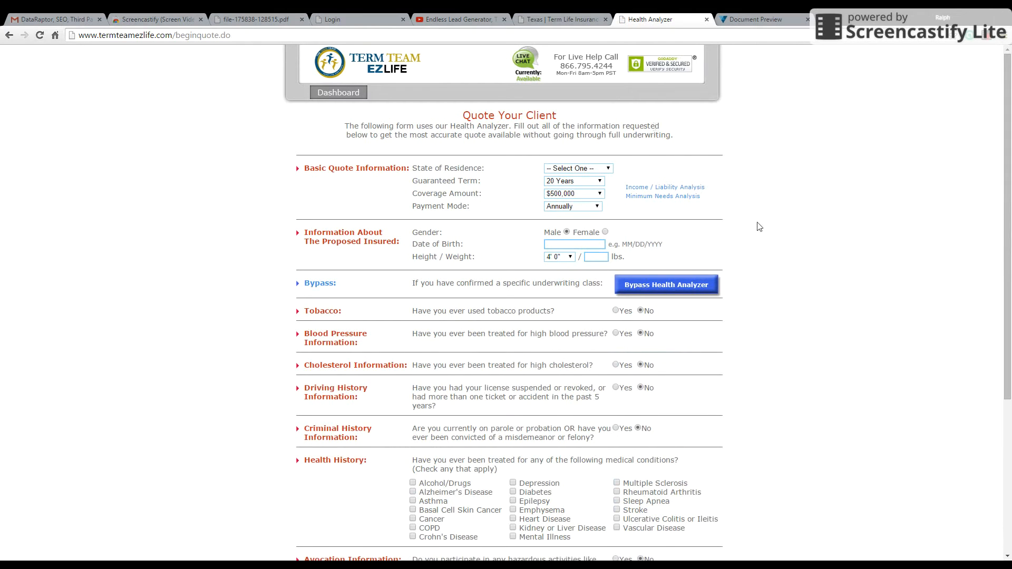
# Step: Set the quote's state of residence to California, guaranteed term to 30 Years and payment mode to Monthly
pyautogui.click(609, 170)
pyautogui.click(567, 196)
pyautogui.click(600, 183)
pyautogui.click(552, 212)
pyautogui.click(599, 207)
# Step: Enter the proposed insured's date of birth in MM/DD/YYYY format
pyautogui.click(565, 244)
pyautogui.click(565, 244)
pyautogui.write('12/31/2197')
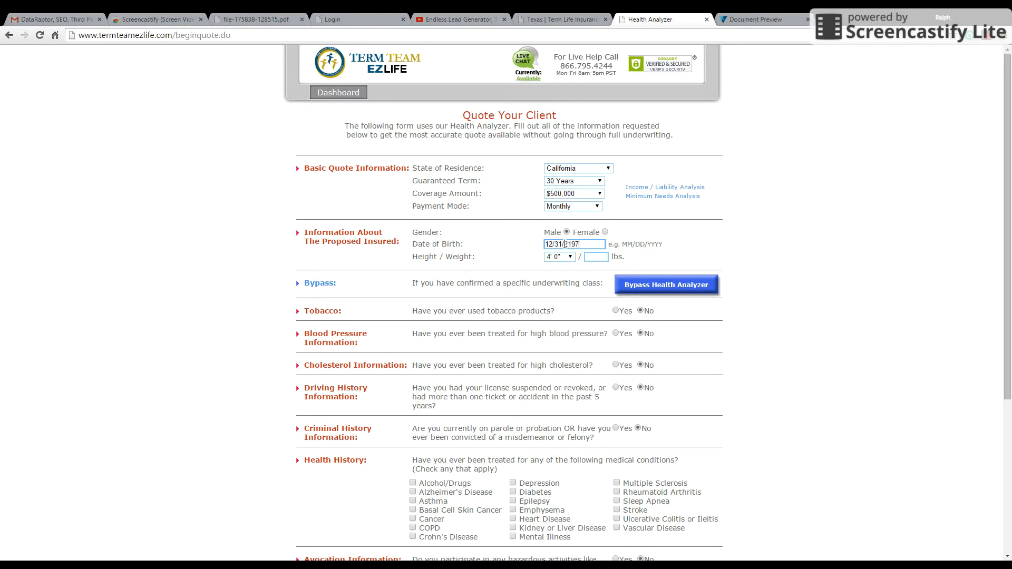
pyautogui.press('BackSpace')
pyautogui.press('BackSpace')
pyautogui.press('BackSpace')
pyautogui.press('BackSpace')
pyautogui.press('BackSpace')
pyautogui.press('BackSpace')
pyautogui.write('12/1970')
# Step: Set the proposed insured's height to 5' 8" and weight to 180 lbs
pyautogui.click(570, 257)
pyautogui.click(558, 417)
pyautogui.click(591, 256)
pyautogui.write('180')
# Step: Preview the tobacco follow-up questions for cigarettes with Current User selected, and return the tobacco answer to No
pyautogui.click(616, 311)
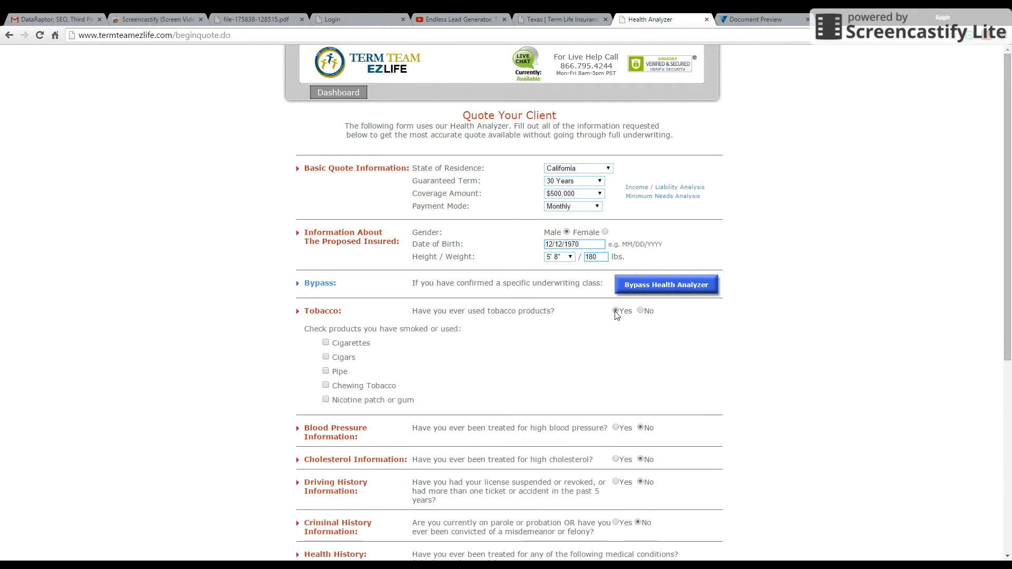
pyautogui.click(326, 343)
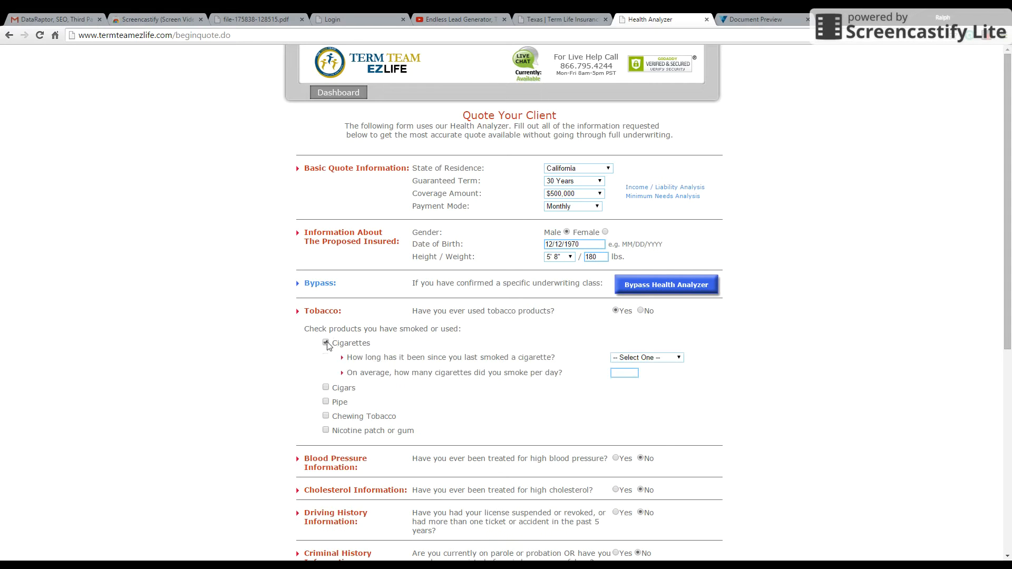
pyautogui.click(679, 358)
pyautogui.click(646, 376)
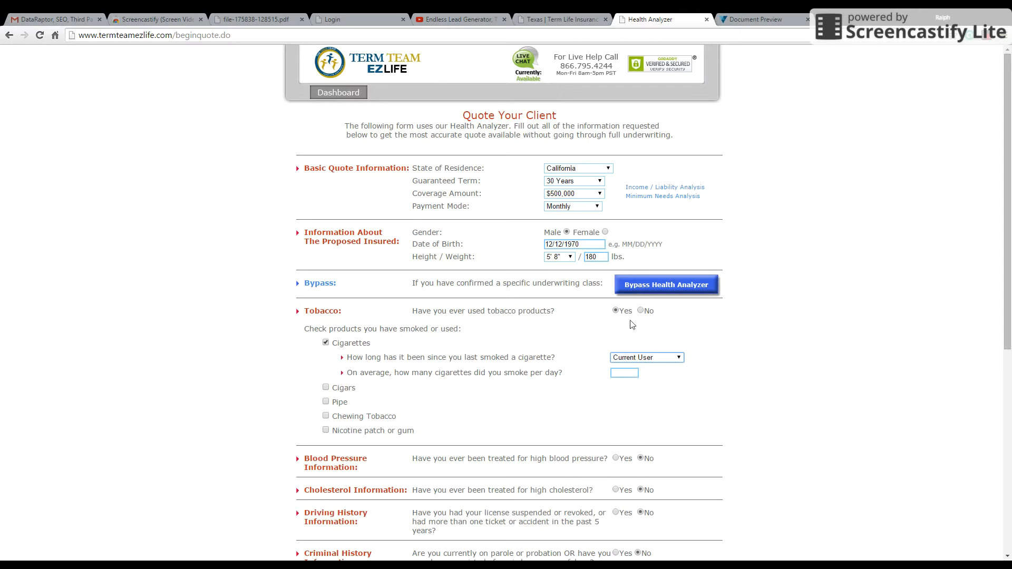
pyautogui.click(640, 311)
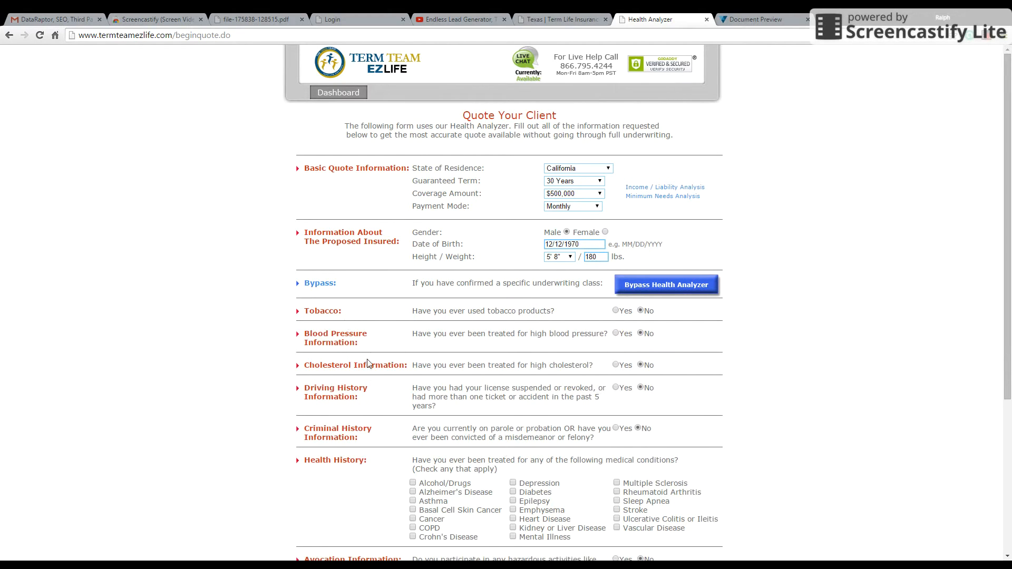
# Step: Preview the follow-up questions for high blood pressure and high cholesterol, returning both answers to No
pyautogui.click(616, 334)
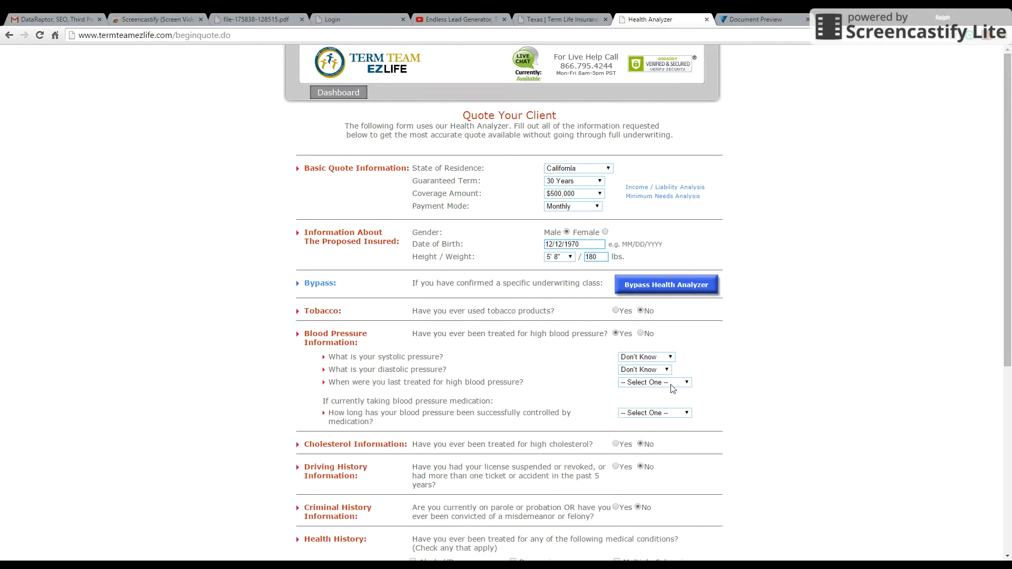
pyautogui.click(640, 333)
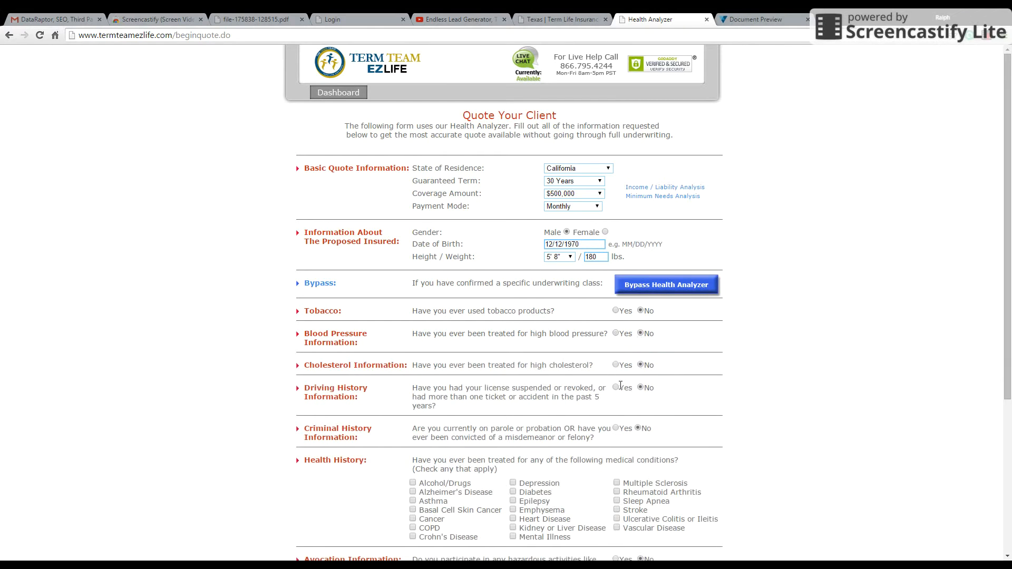
pyautogui.click(618, 366)
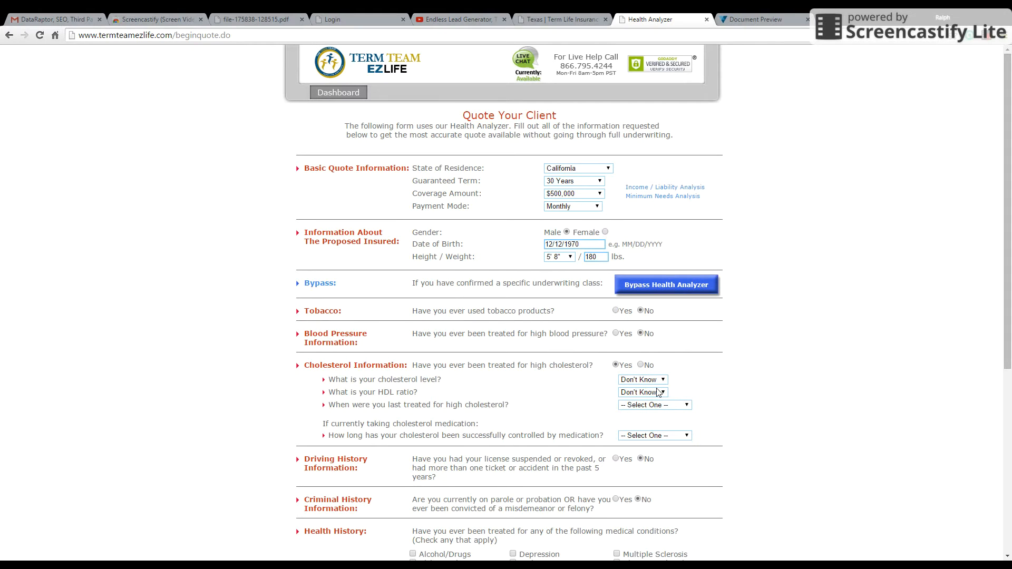
pyautogui.click(641, 366)
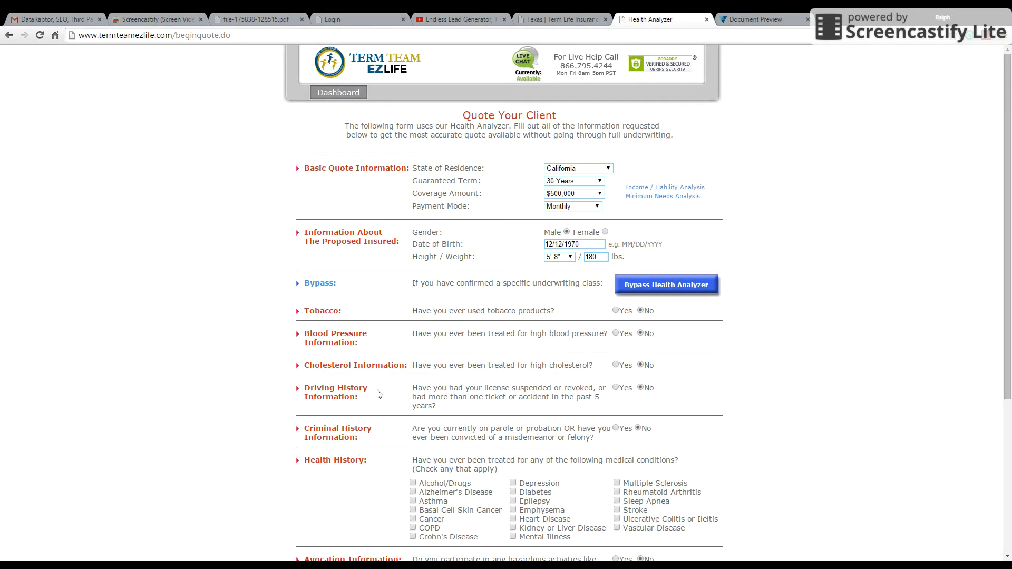
# Step: Preview the Yes options for driving history and criminal history, returning both answers to No
pyautogui.click(615, 388)
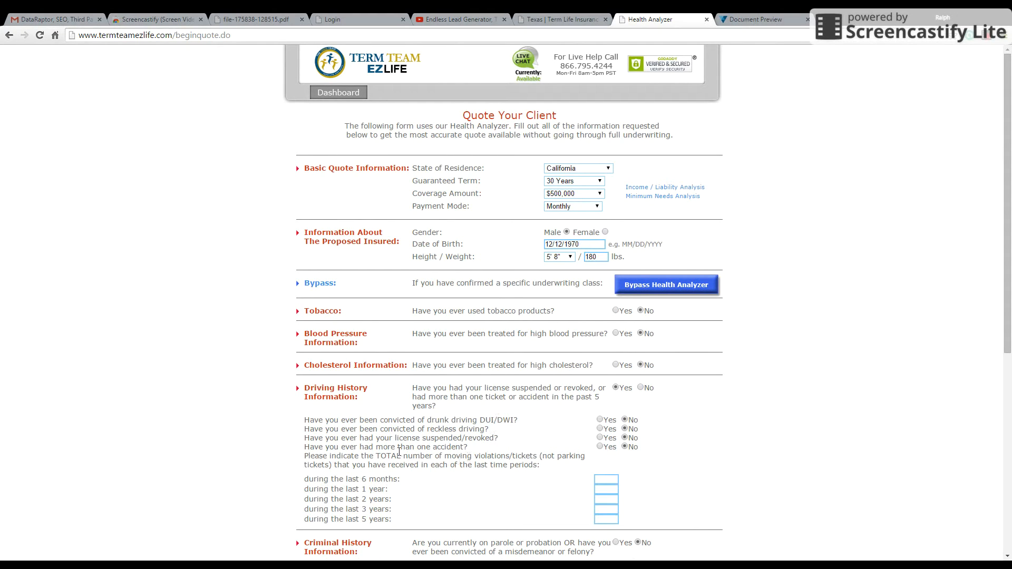
pyautogui.click(641, 387)
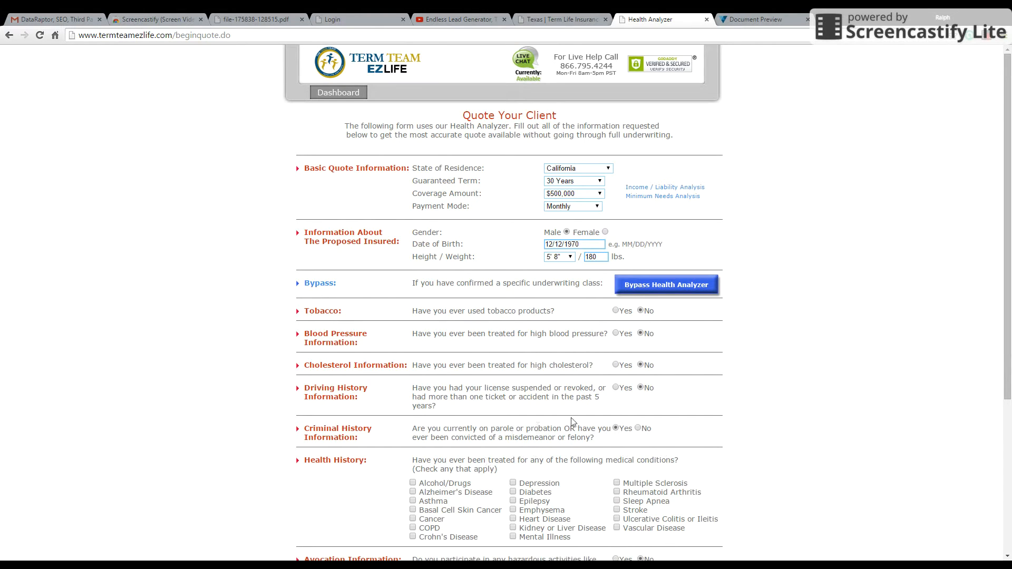
pyautogui.click(638, 429)
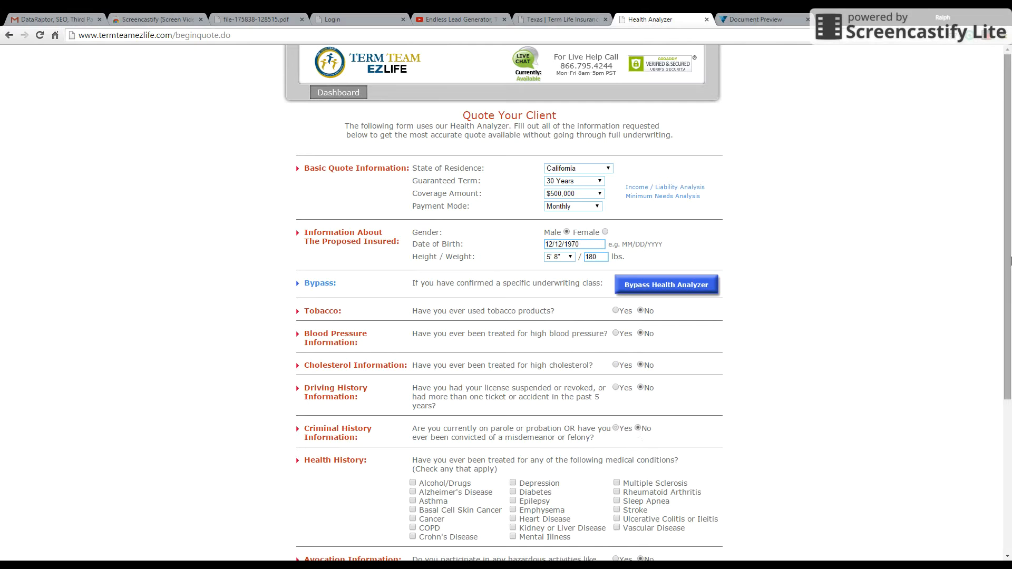
# Step: Preview the Family History Part A questions for 1 member, and return the count to 0 members
pyautogui.scroll(-1, 1010, 294)
pyautogui.scroll(-2, 1010, 293)
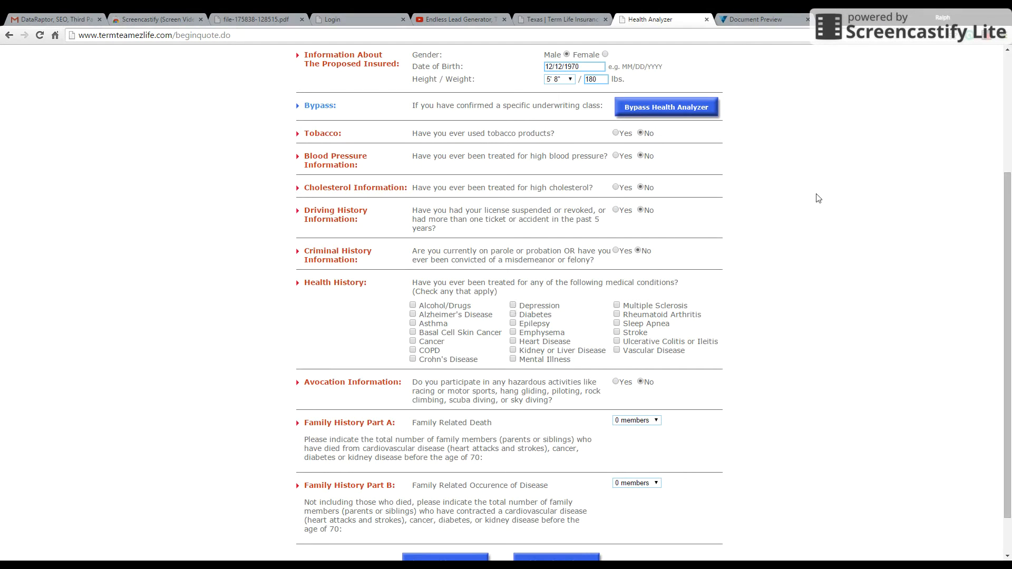
pyautogui.moveTo(1008, 273); pyautogui.dragTo(1007, 153)
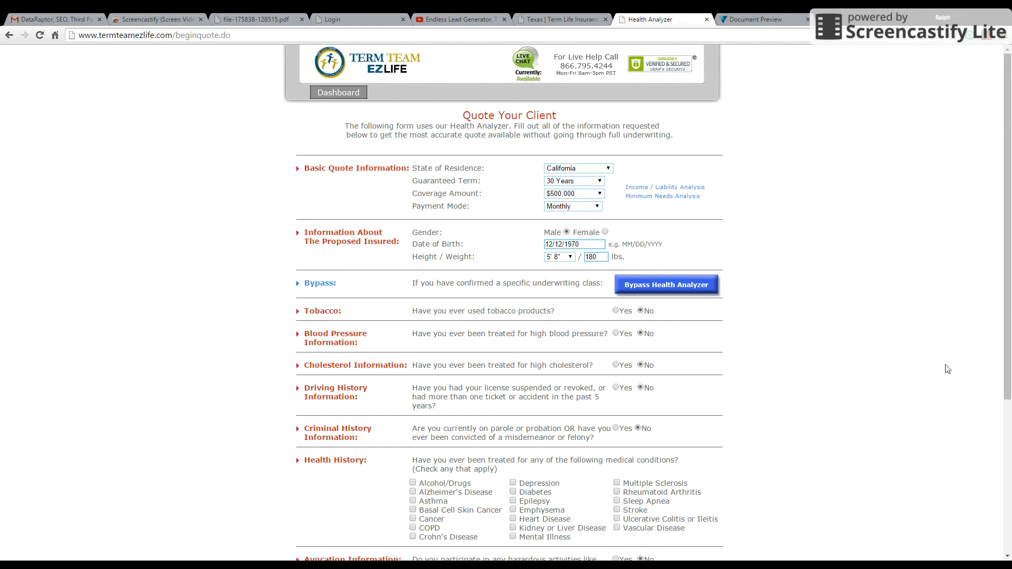
pyautogui.moveTo(1008, 283); pyautogui.dragTo(1010, 435)
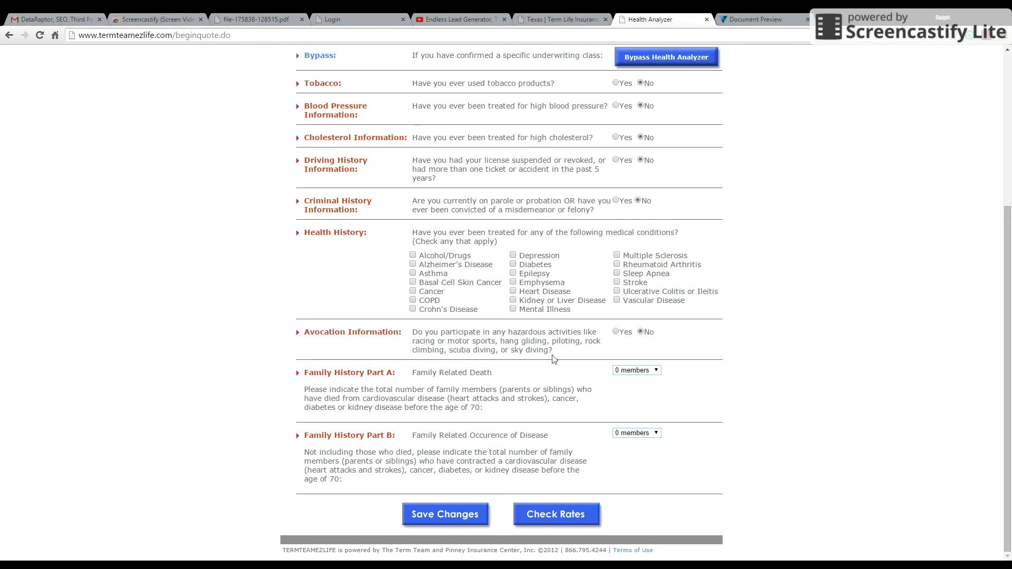
pyautogui.click(657, 370)
pyautogui.click(636, 396)
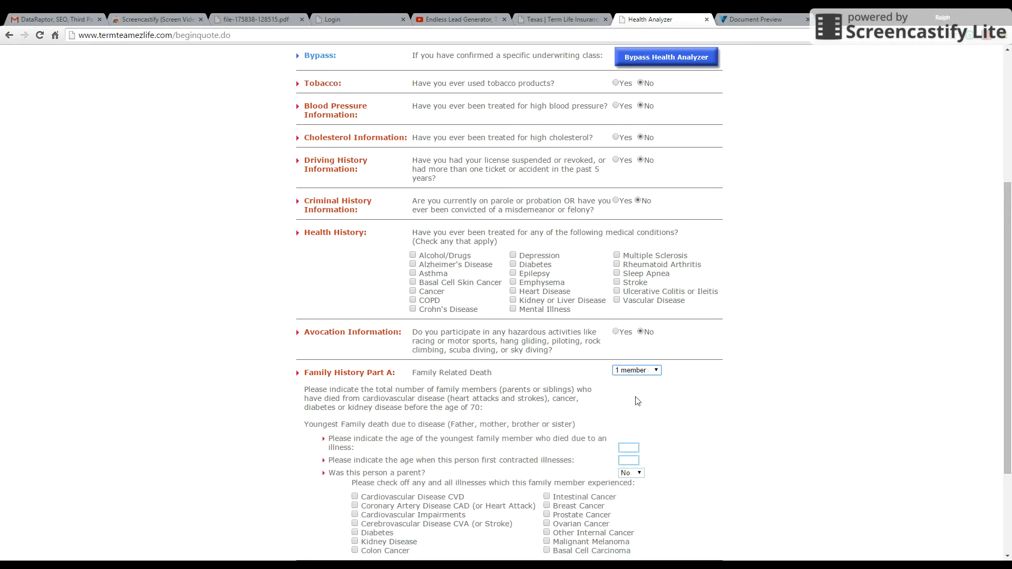
pyautogui.moveTo(1008, 363); pyautogui.dragTo(1009, 429)
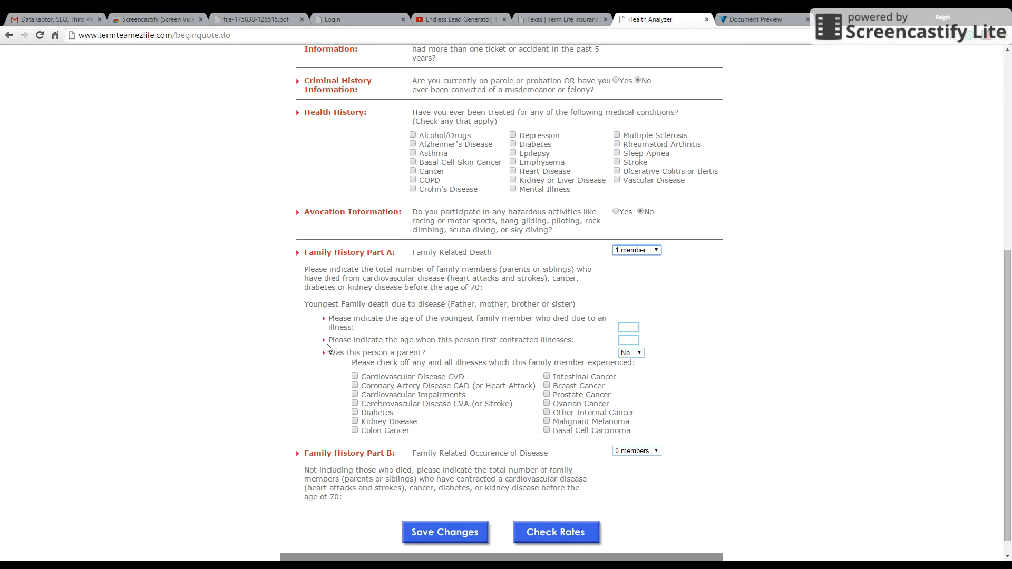
pyautogui.click(656, 252)
pyautogui.click(635, 261)
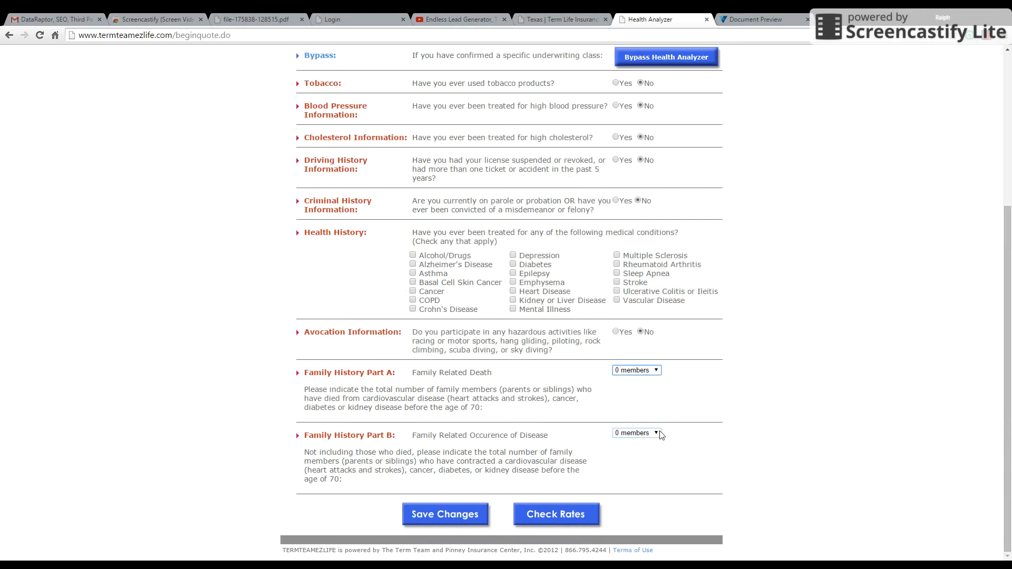
# Step: Preview the Family History Part B questions for 1 member, and return the count to 0 members
pyautogui.moveTo(1011, 329); pyautogui.dragTo(1011, 329)
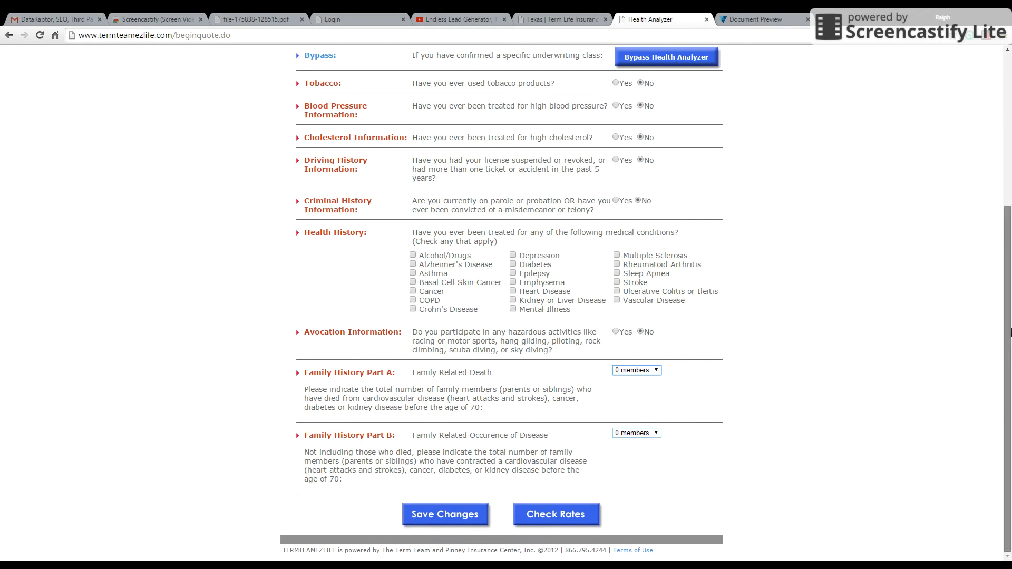
pyautogui.moveTo(1011, 365); pyautogui.dragTo(1011, 364)
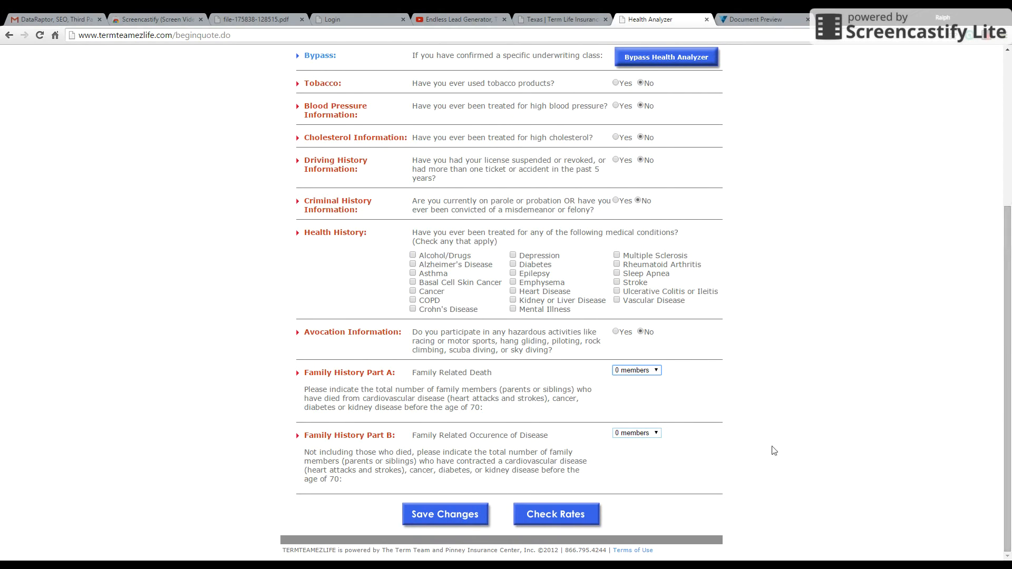
pyautogui.click(656, 433)
pyautogui.click(634, 452)
pyautogui.moveTo(1011, 360); pyautogui.dragTo(1011, 427)
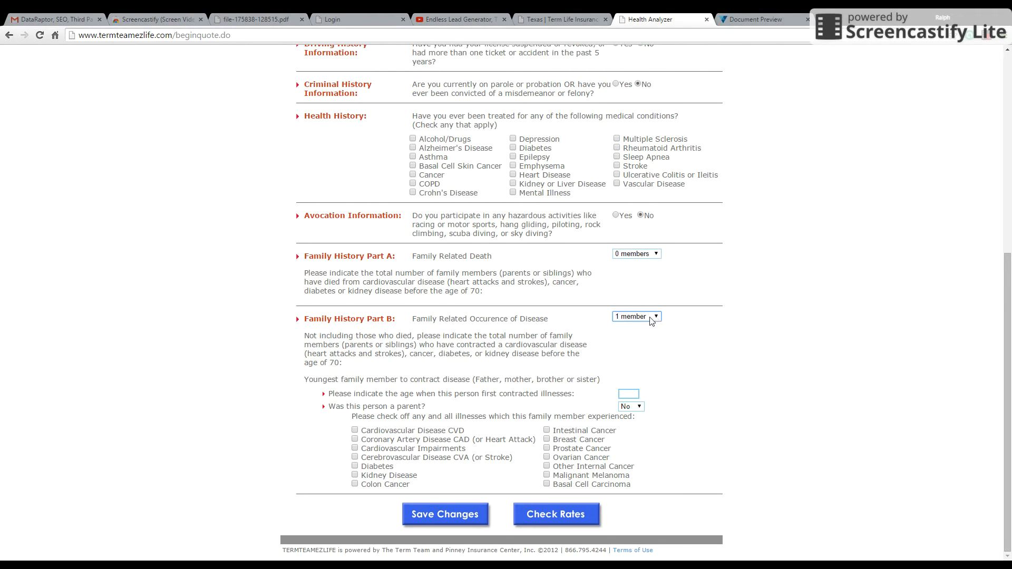
pyautogui.click(629, 328)
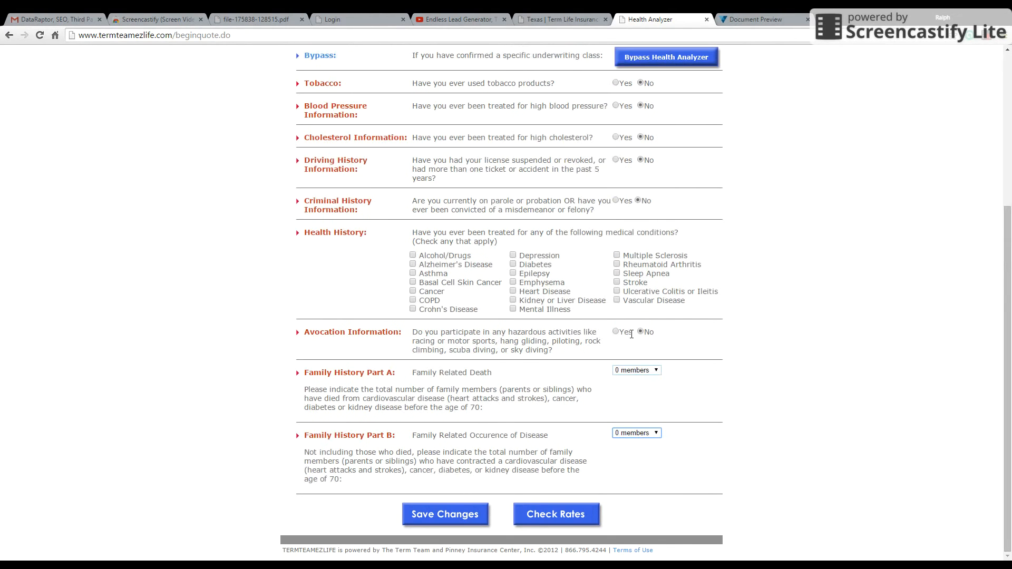
# Step: Check the rates for the client and continue with the Transamerica Trendsetter LB 30 policy
pyautogui.click(658, 372)
pyautogui.click(552, 516)
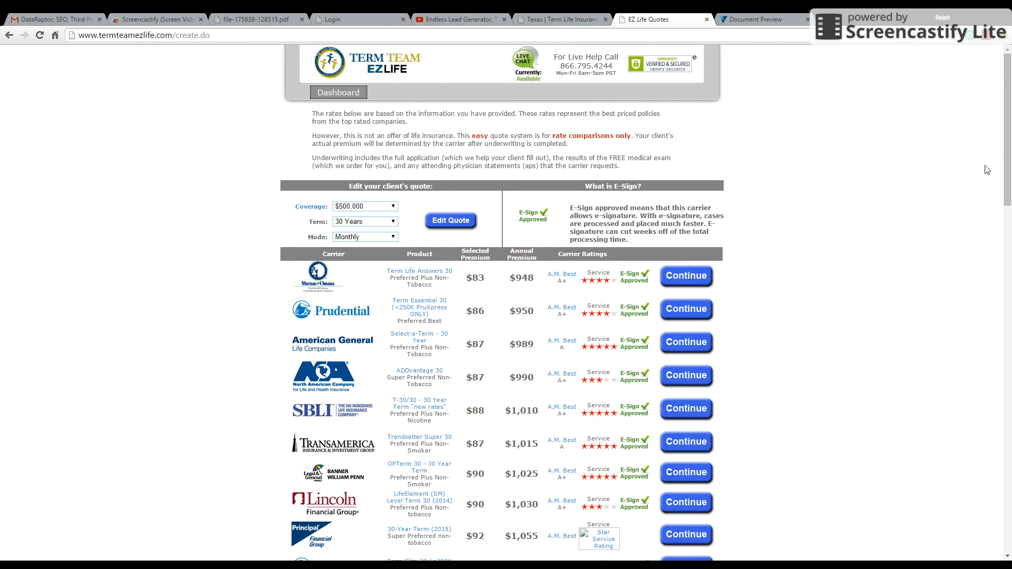
pyautogui.moveTo(1008, 149); pyautogui.dragTo(1010, 192)
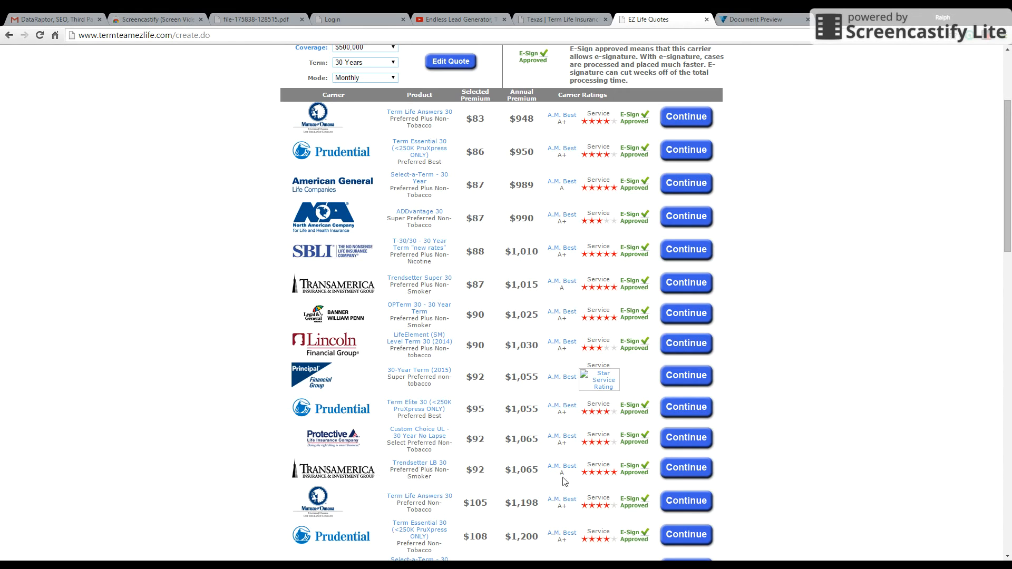
pyautogui.click(694, 471)
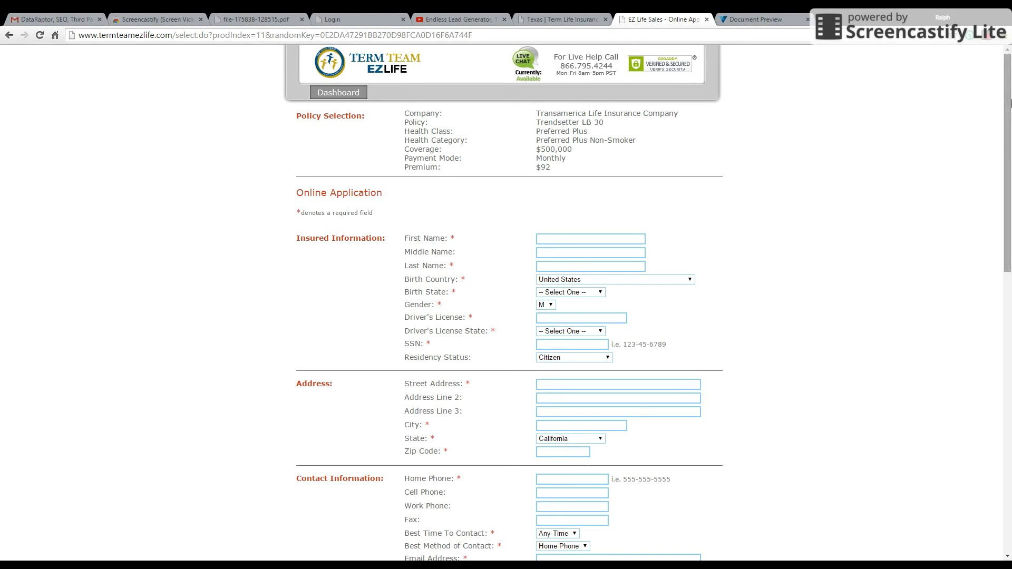
# Step: Enter 7/30/15 in the Comments and Remarks of the online application
pyautogui.moveTo(1011, 93); pyautogui.dragTo(1010, 376)
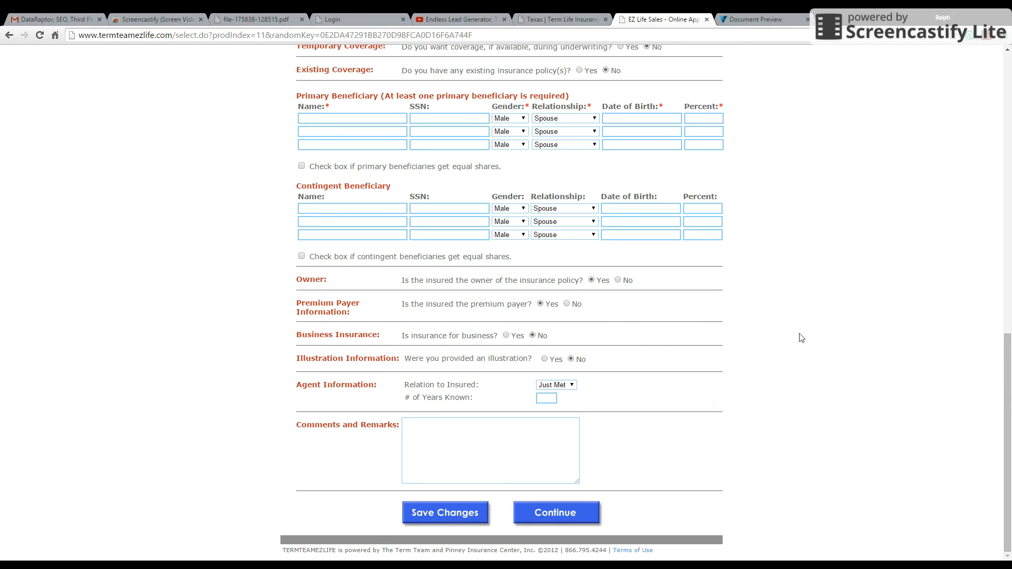
pyautogui.click(409, 425)
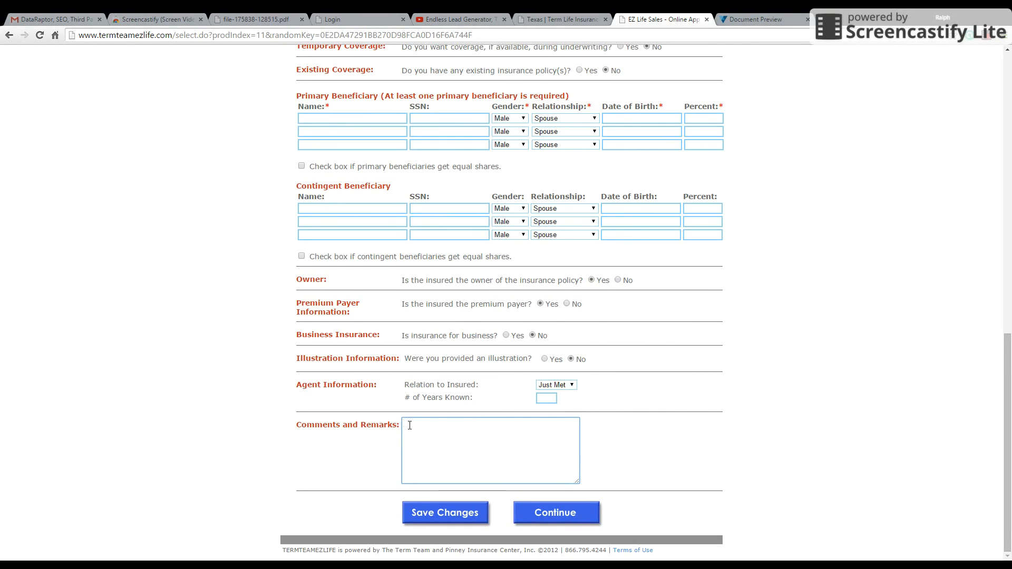
pyautogui.write('773')
pyautogui.write('0/15')
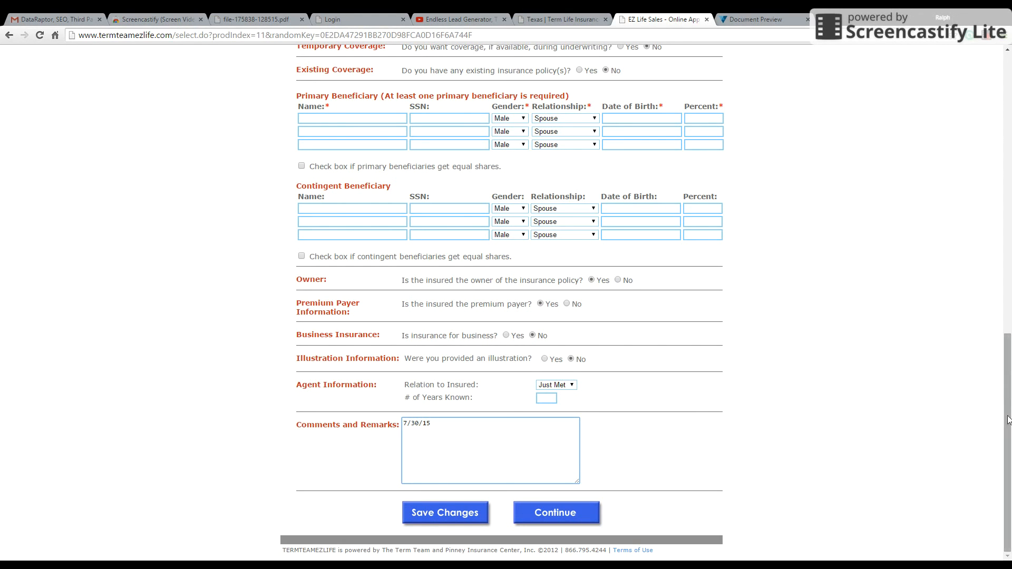
# Step: Leave the online application and return to the dashboard
pyautogui.moveTo(1007, 423); pyautogui.dragTo(1009, 138)
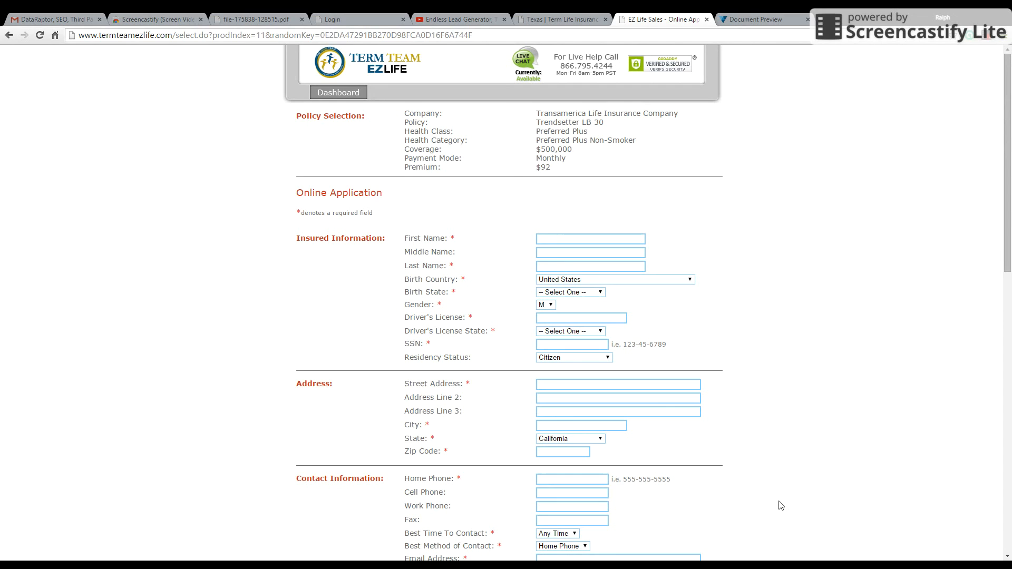
pyautogui.click(337, 94)
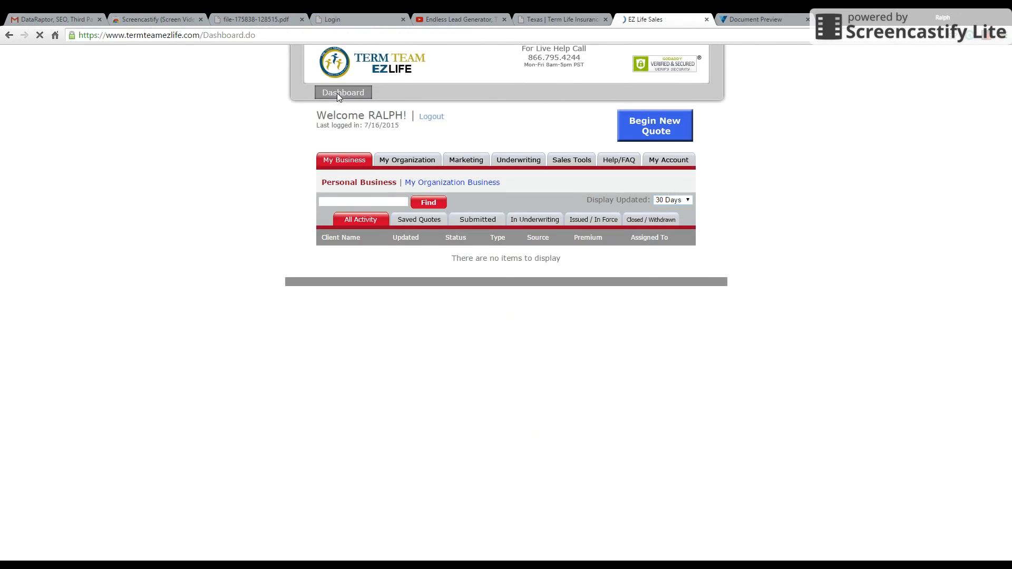